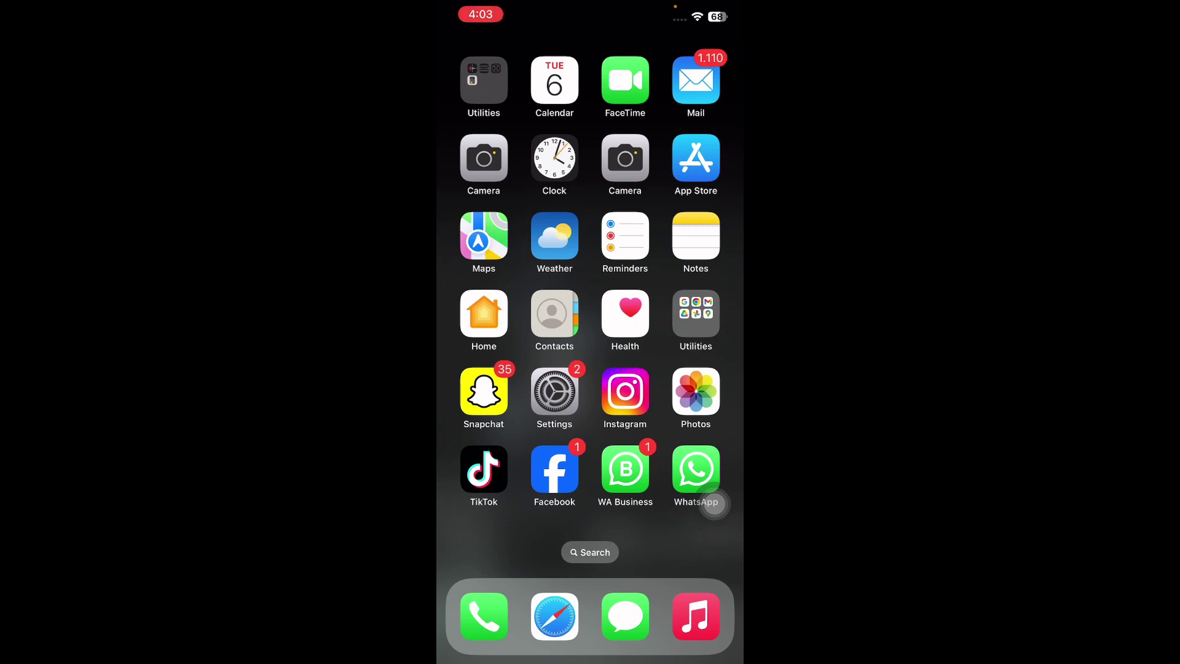
# Step: Open the G Floor Wi-Fi network's details and start Forget This Network
pyautogui.click(554, 392)
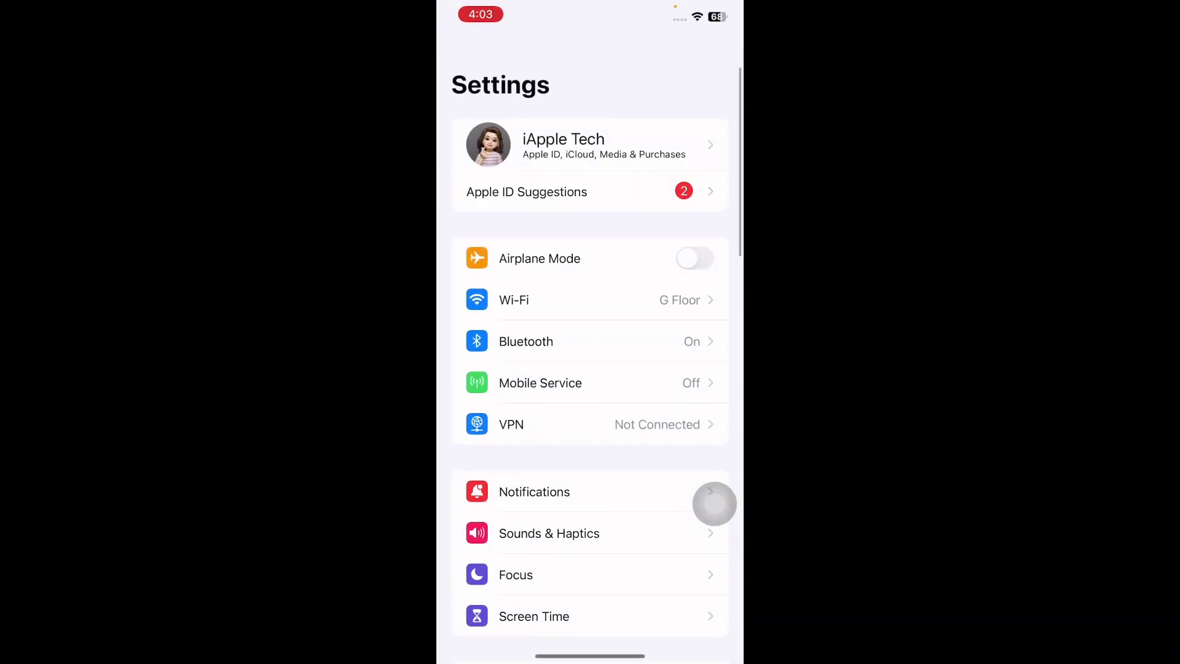
pyautogui.click(514, 299)
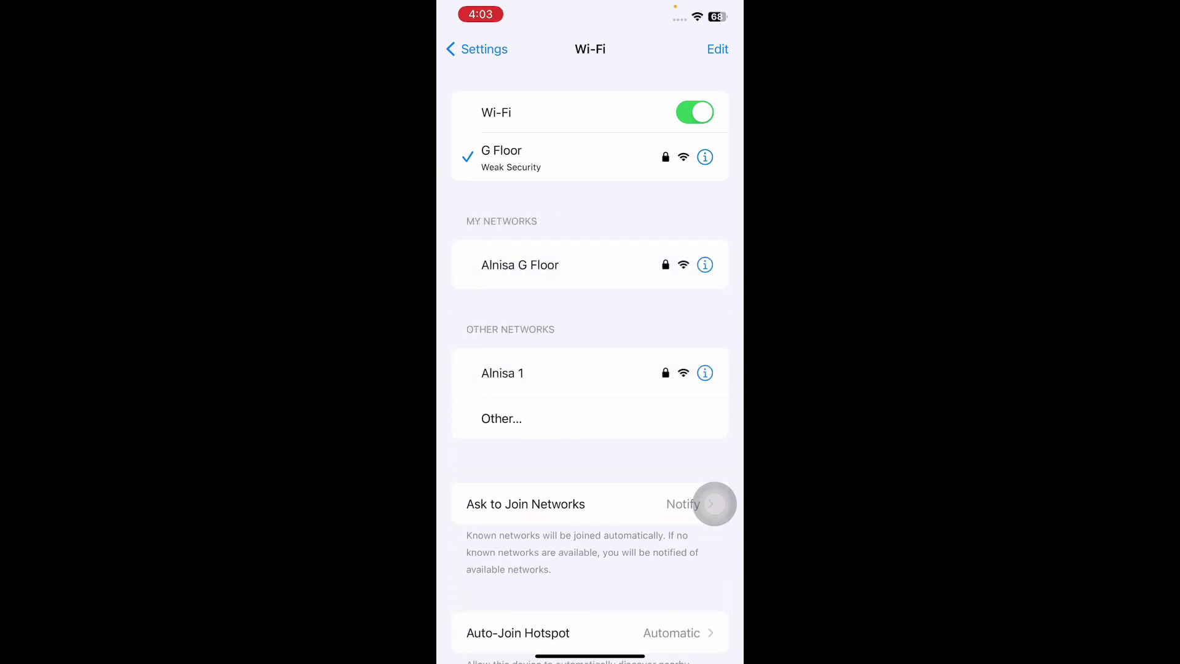
pyautogui.click(705, 157)
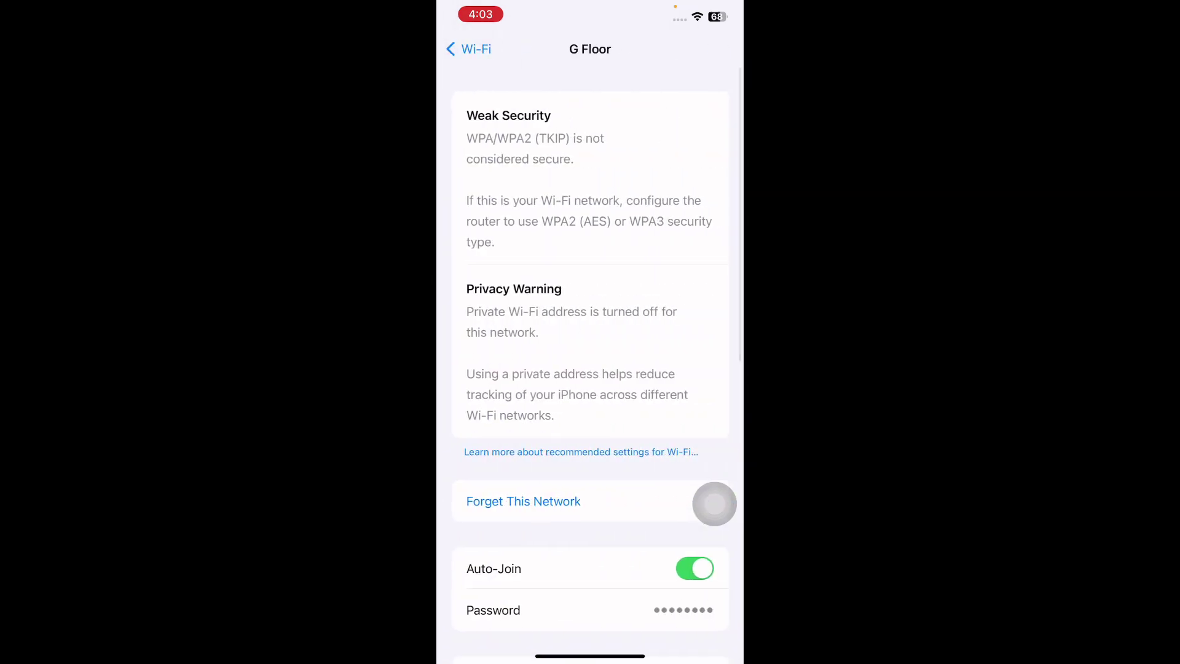
pyautogui.scroll(-2, 590, 369)
pyautogui.scroll(-2, 714, 503)
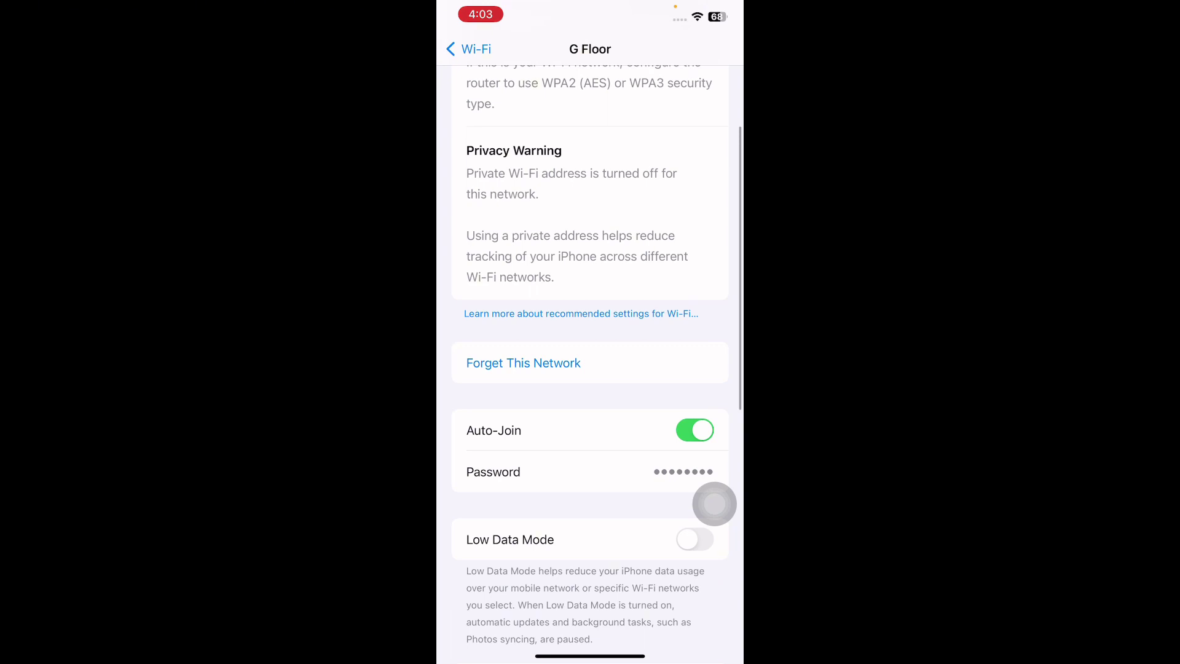
pyautogui.click(522, 363)
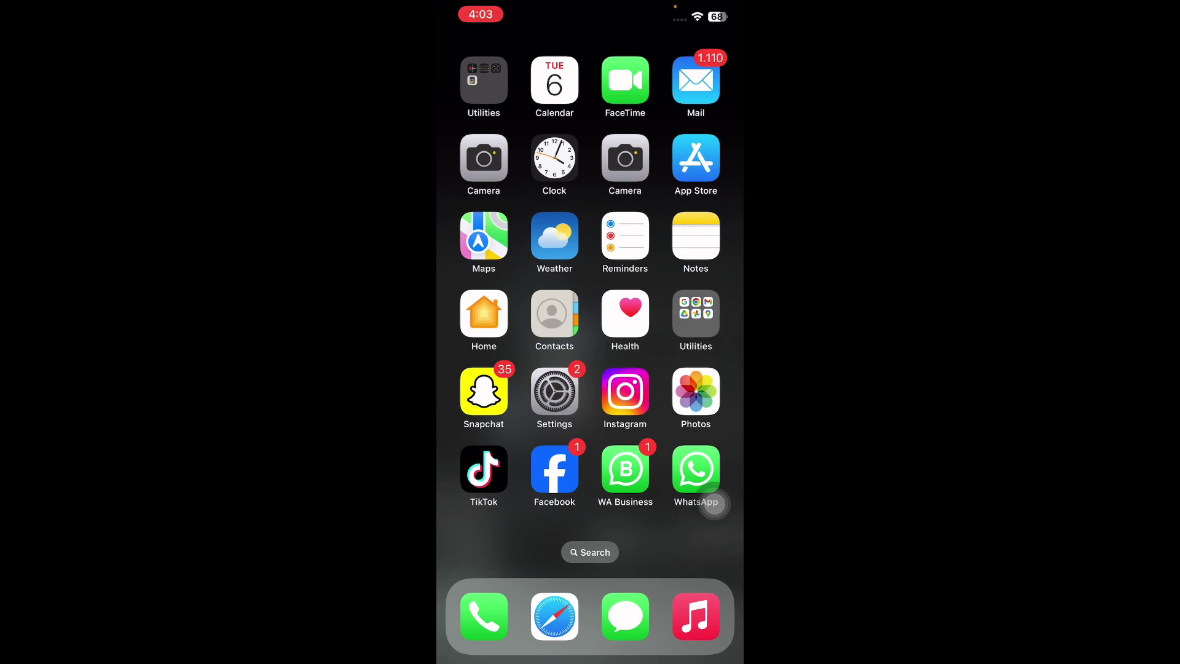
# Step: Switch the Personal VPN status off in VPN settings and return to the Home Screen
pyautogui.click(553, 392)
pyautogui.click(553, 424)
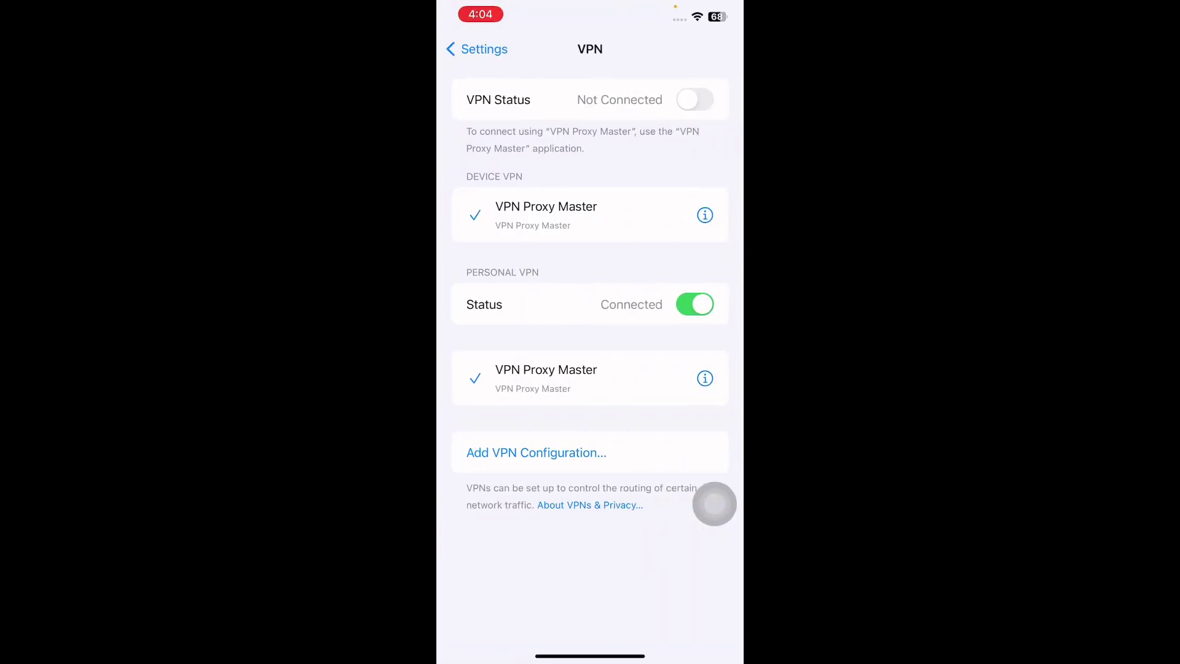
pyautogui.click(694, 305)
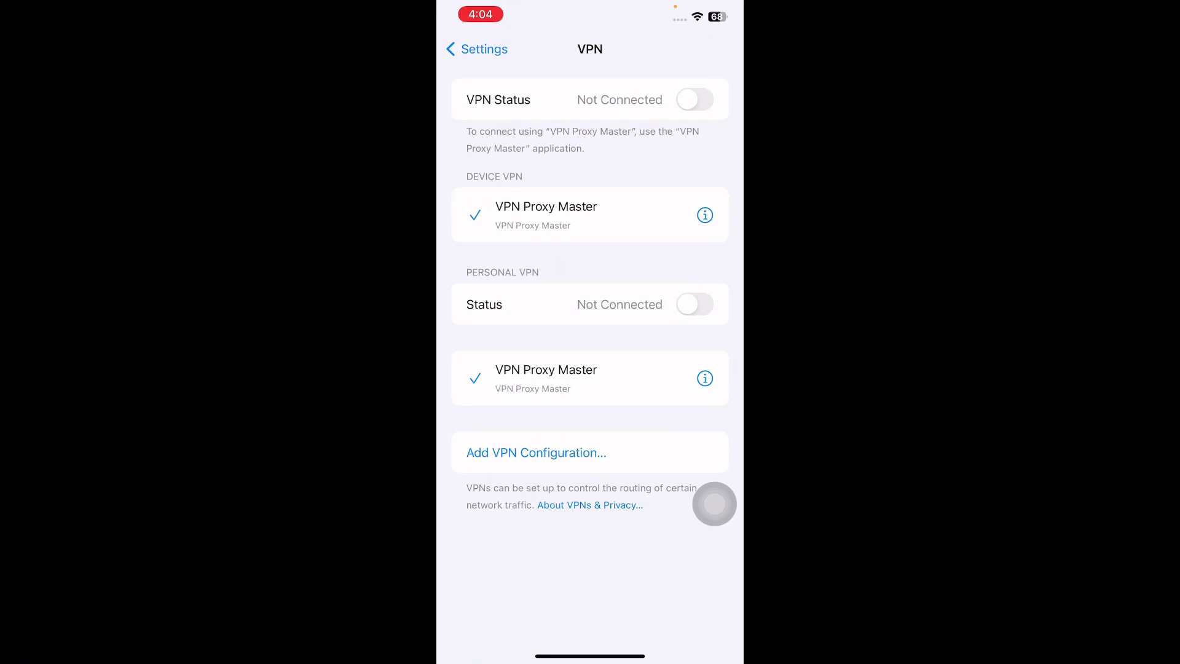
pyautogui.moveTo(590, 654); pyautogui.dragTo(590, 415)
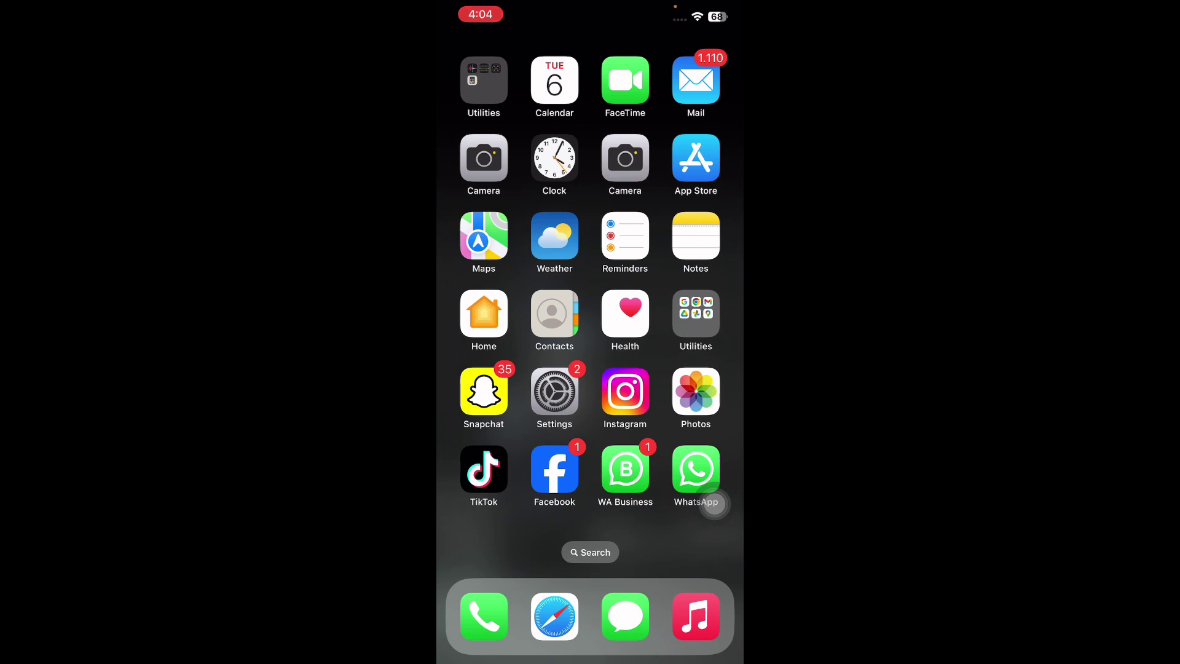
# Step: Go to Privacy & Security > Location Services > System Services
pyautogui.click(553, 392)
pyautogui.scroll(-5, 591, 369)
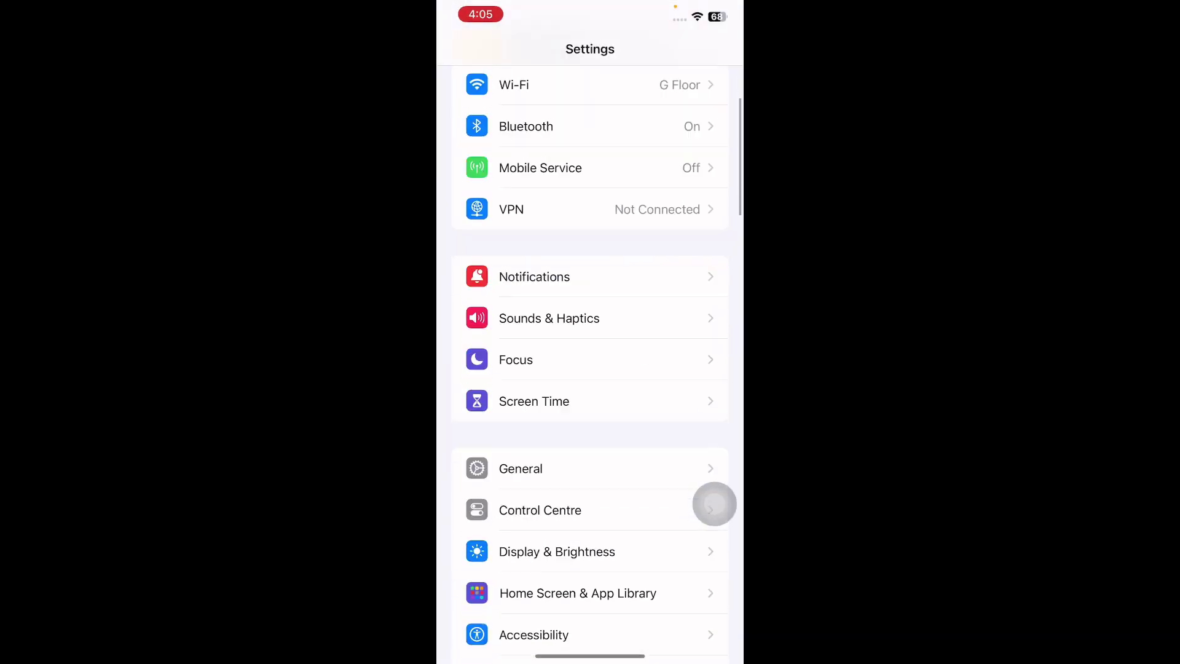
pyautogui.scroll(-5, 590, 369)
pyautogui.scroll(-5, 590, 368)
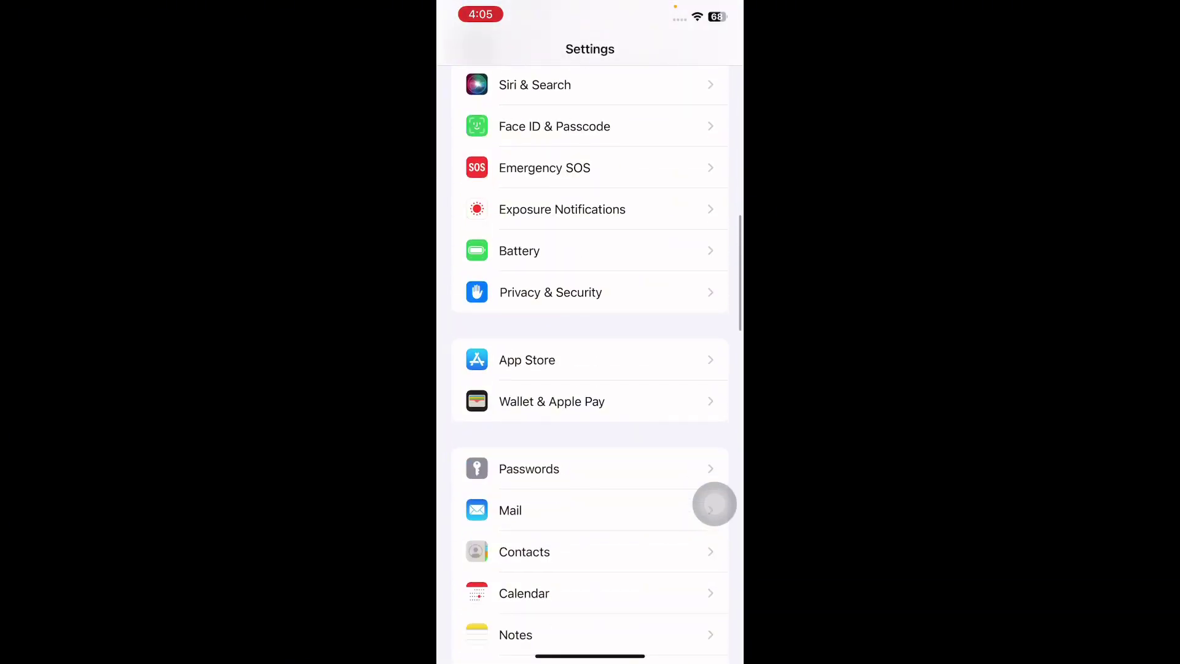
pyautogui.click(550, 292)
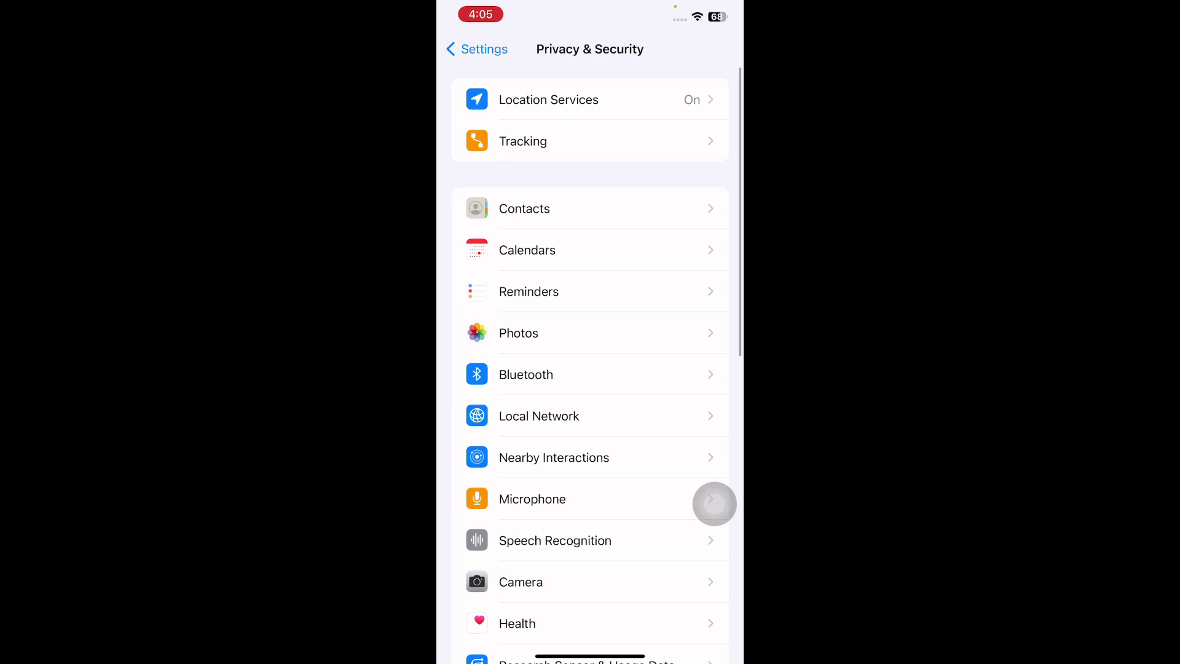
pyautogui.click(549, 100)
pyautogui.scroll(-1, 591, 368)
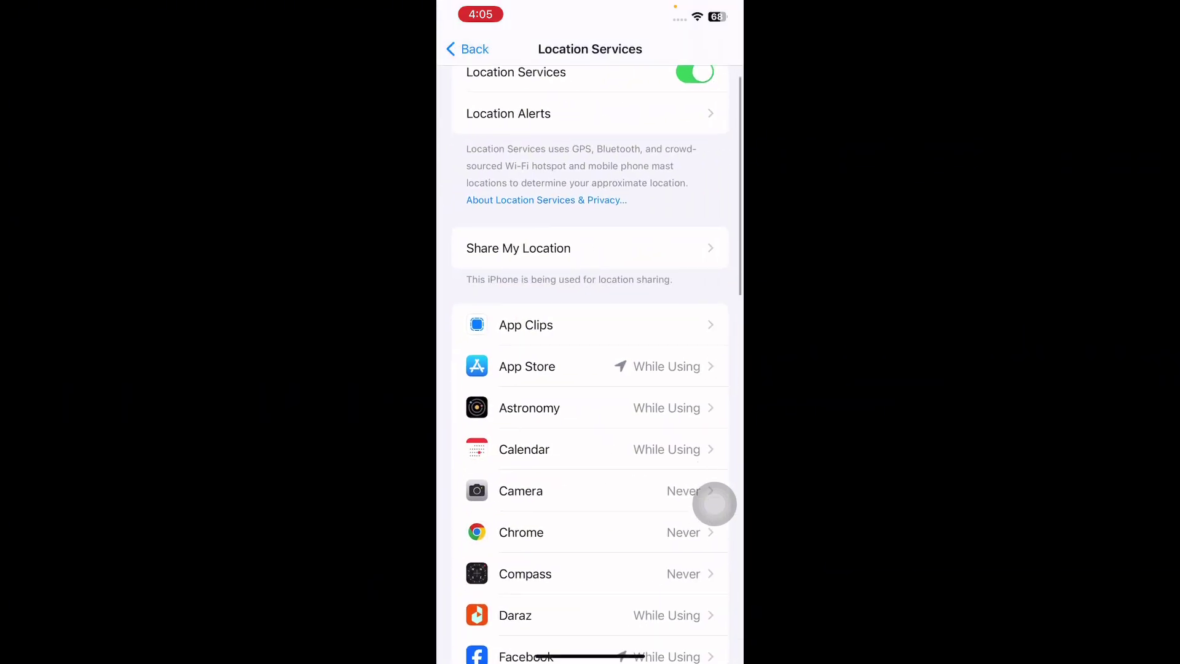
pyautogui.scroll(-10, 590, 368)
pyautogui.scroll(-5, 590, 370)
pyautogui.scroll(-5, 590, 370)
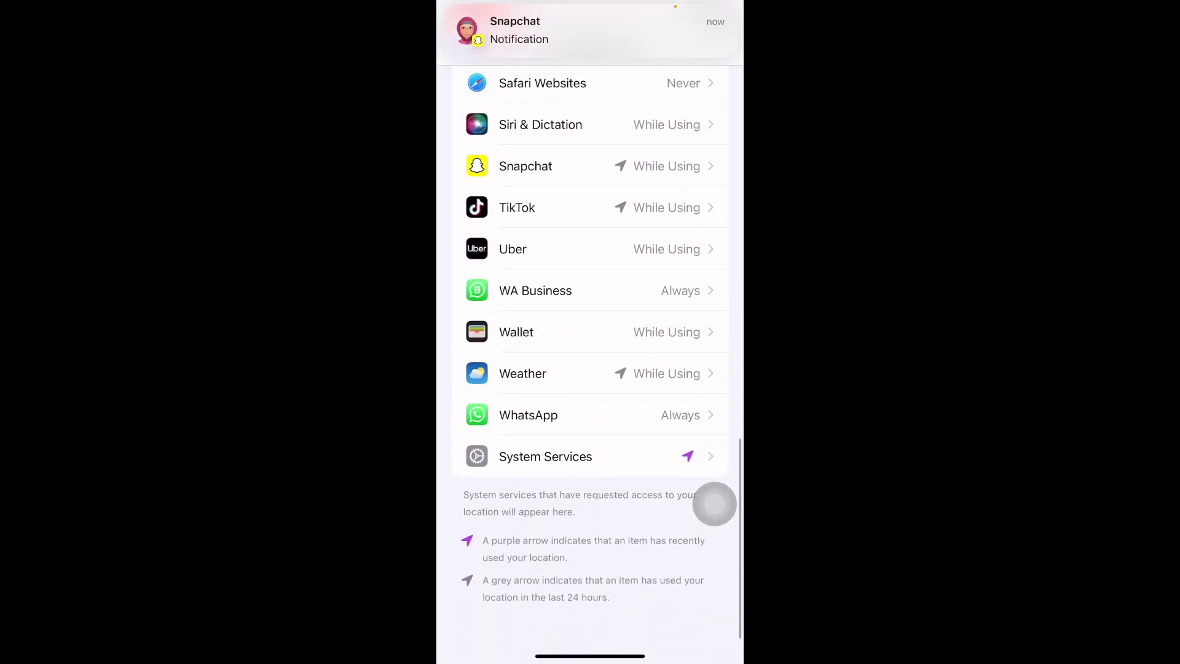
pyautogui.click(545, 456)
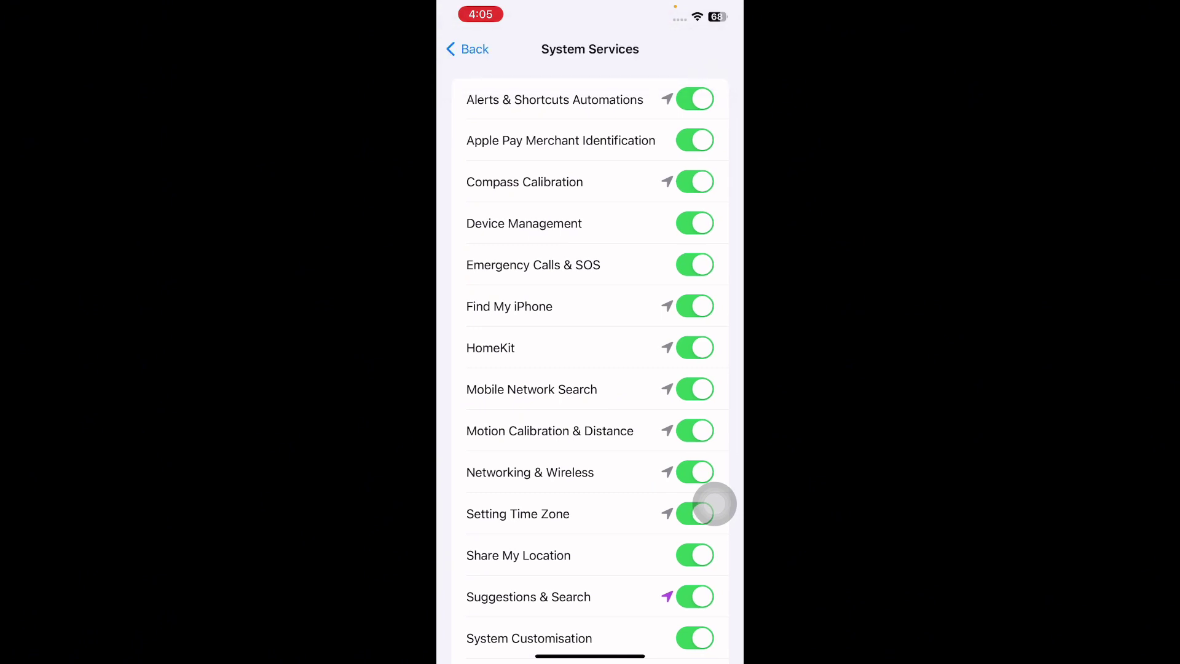
# Step: Turn off Networking & Wireless, confirm Turn Off, and return home
pyautogui.click(694, 472)
pyautogui.click(589, 568)
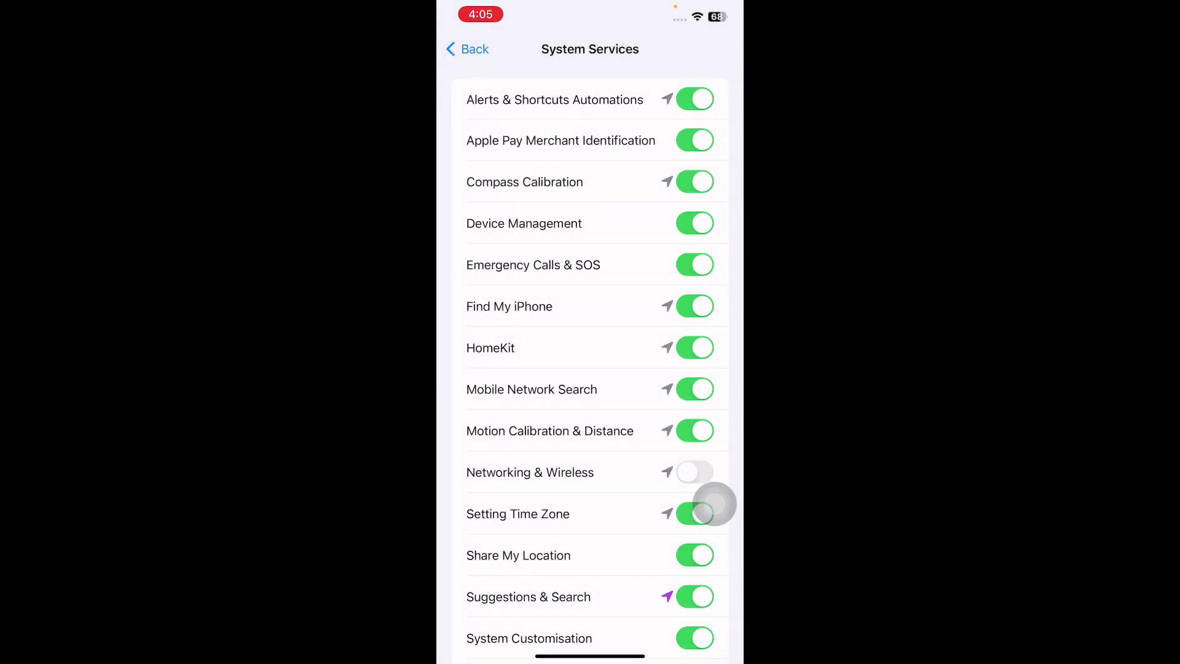
pyautogui.moveTo(591, 656); pyautogui.dragTo(591, 414)
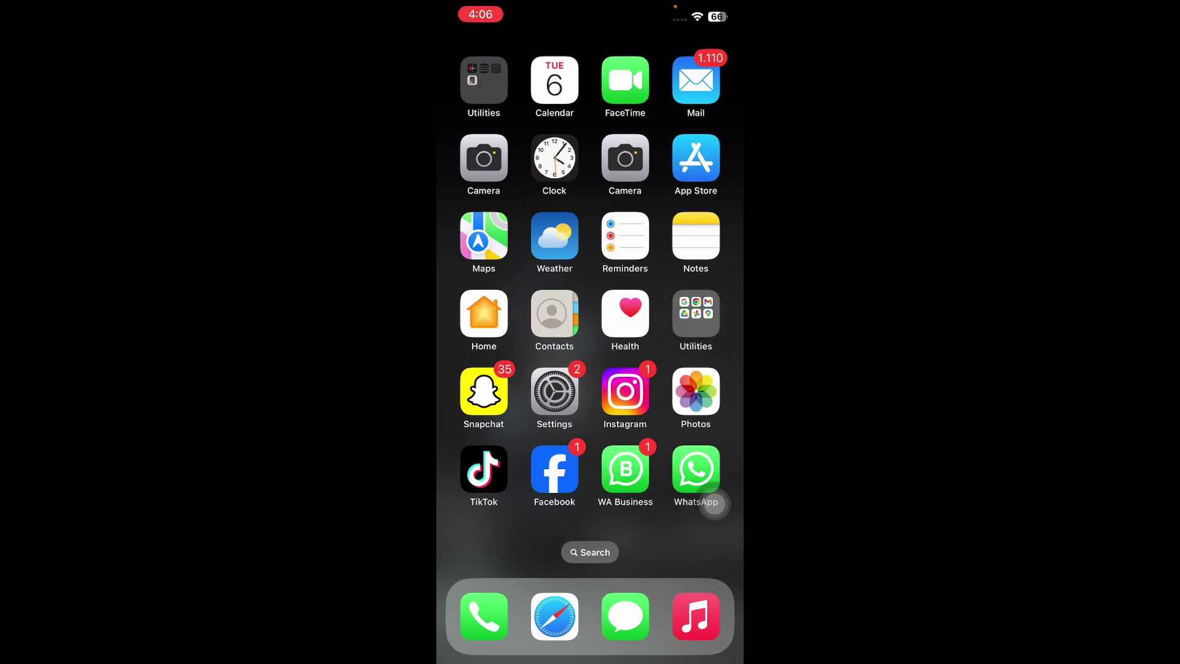
pyautogui.click(554, 393)
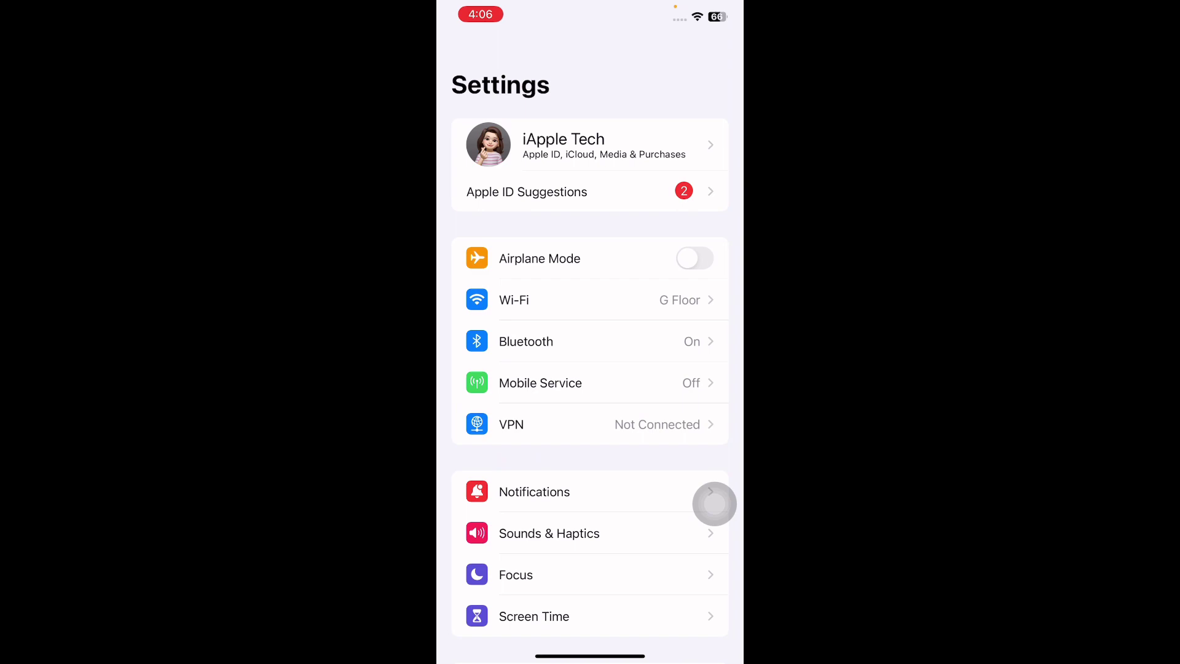
pyautogui.click(540, 382)
pyautogui.scroll(-5, 589, 369)
pyautogui.scroll(-5, 591, 369)
pyautogui.scroll(-5, 590, 368)
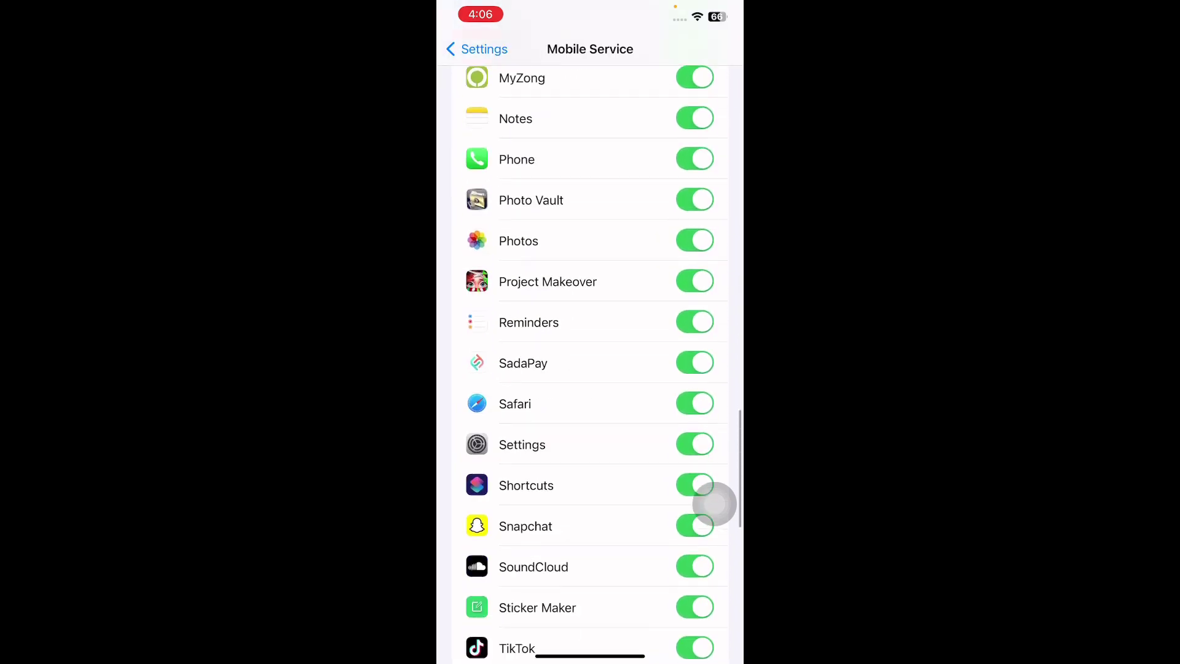
pyautogui.scroll(-5, 590, 369)
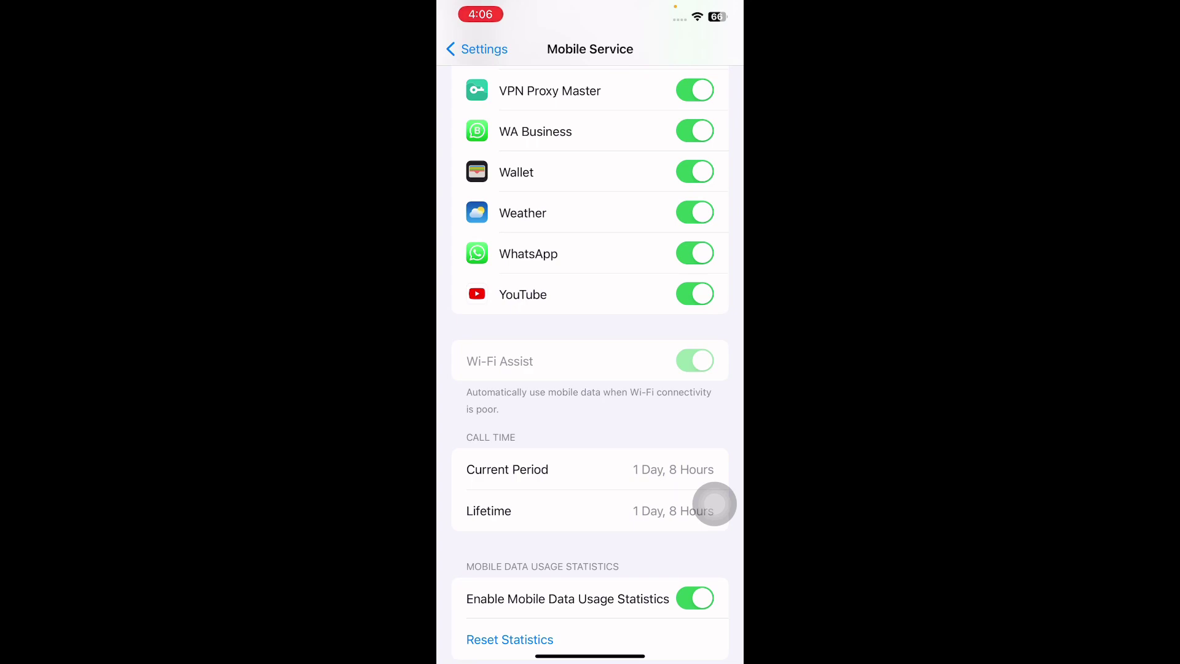
pyautogui.moveTo(590, 656); pyautogui.dragTo(590, 415)
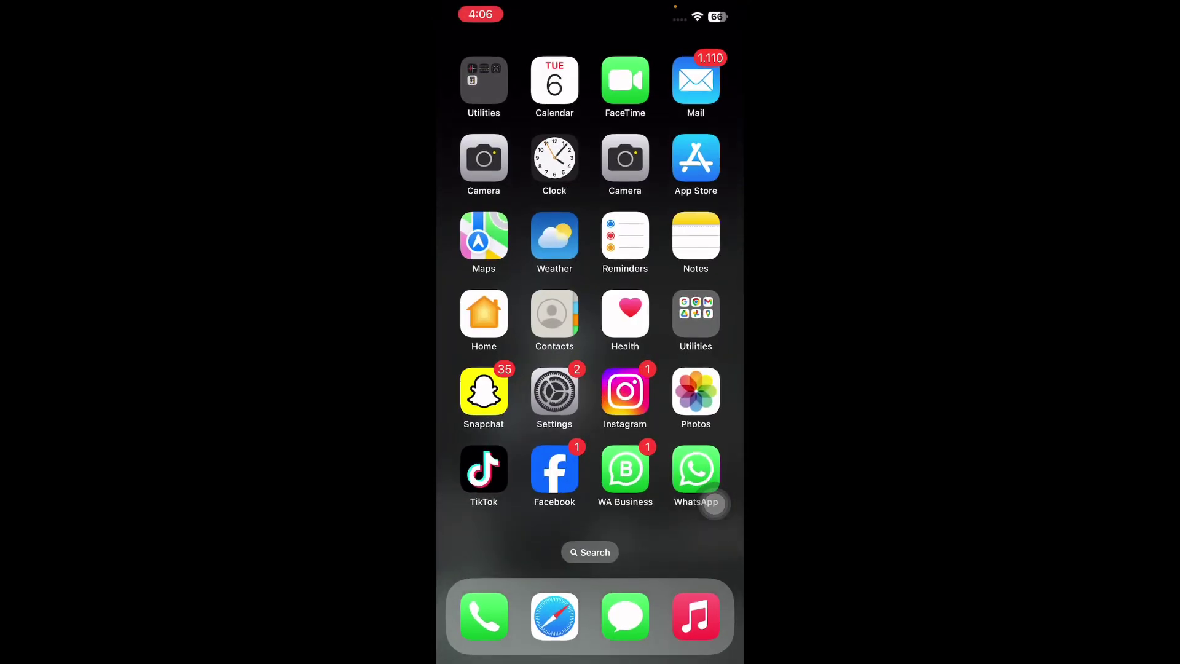